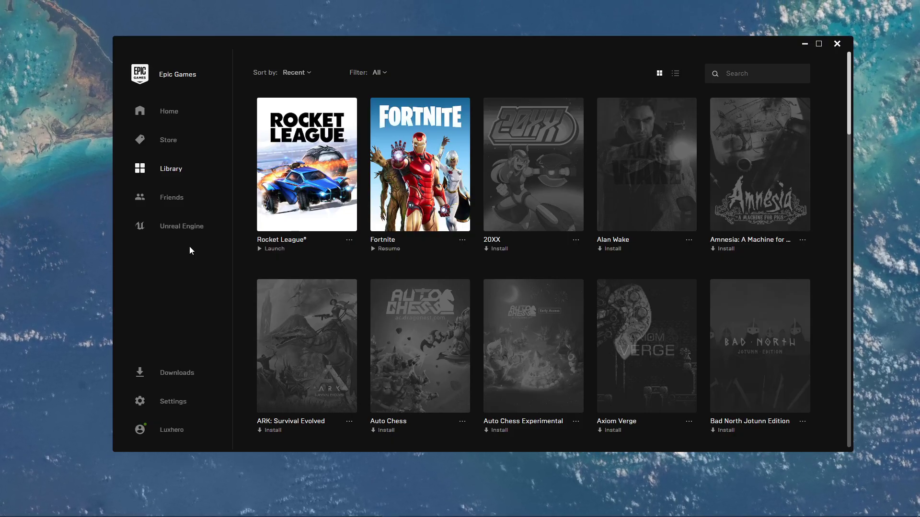
left_click(349, 240)
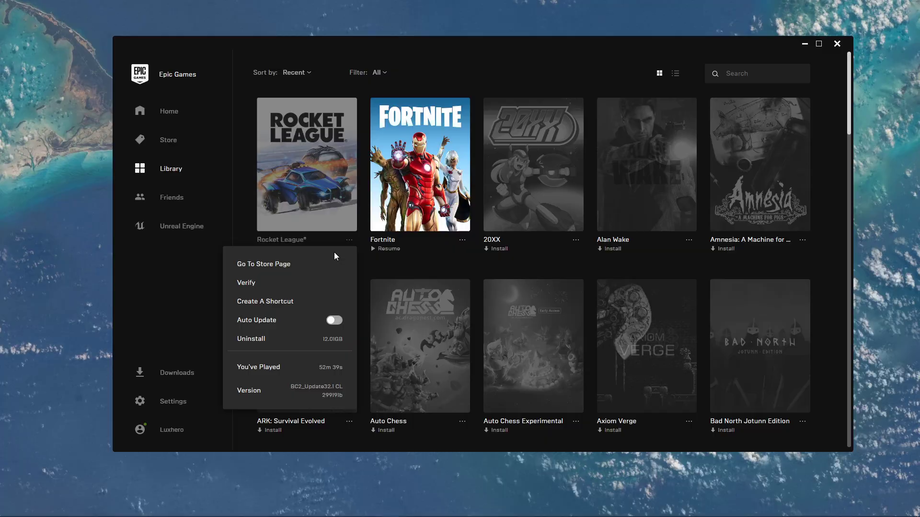
left_click(183, 284)
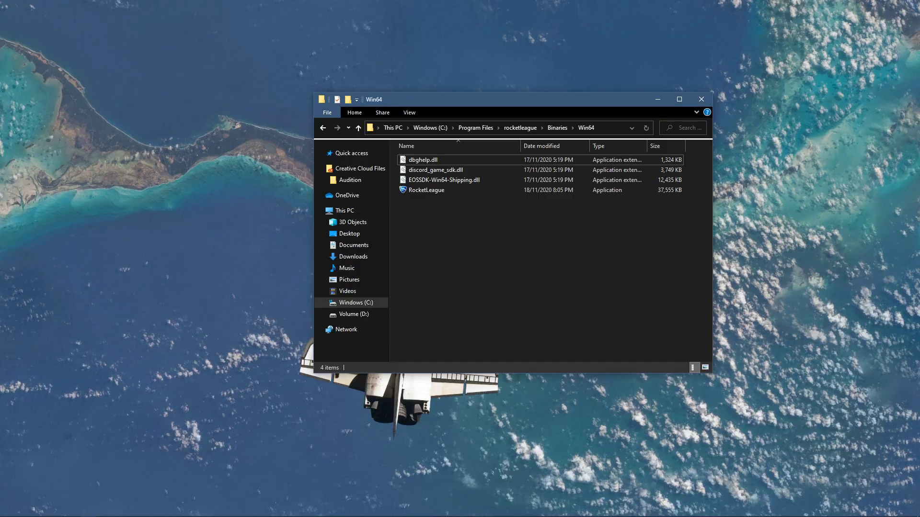
Step: Browse from C: through Program Files\rocketleague\Binaries into the Win64 folder
left_click(428, 127)
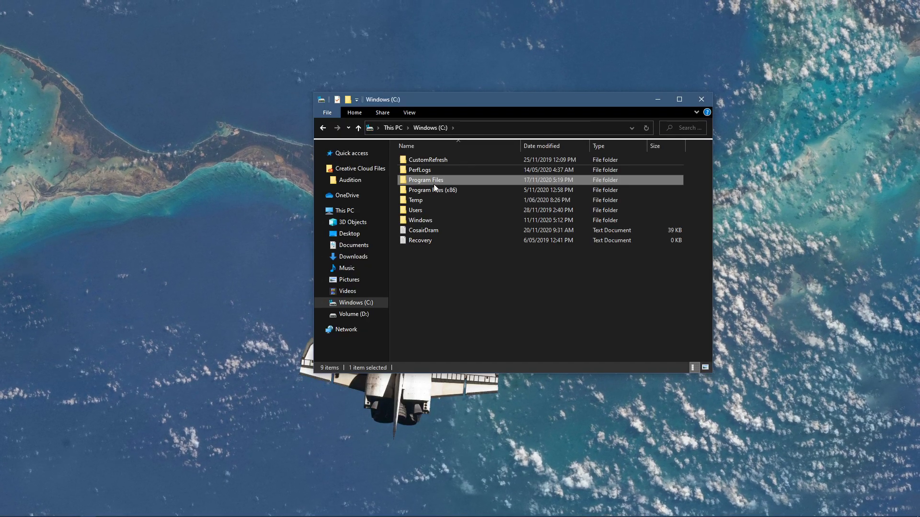
double_click(457, 180)
scroll(457, 206, "down", 8)
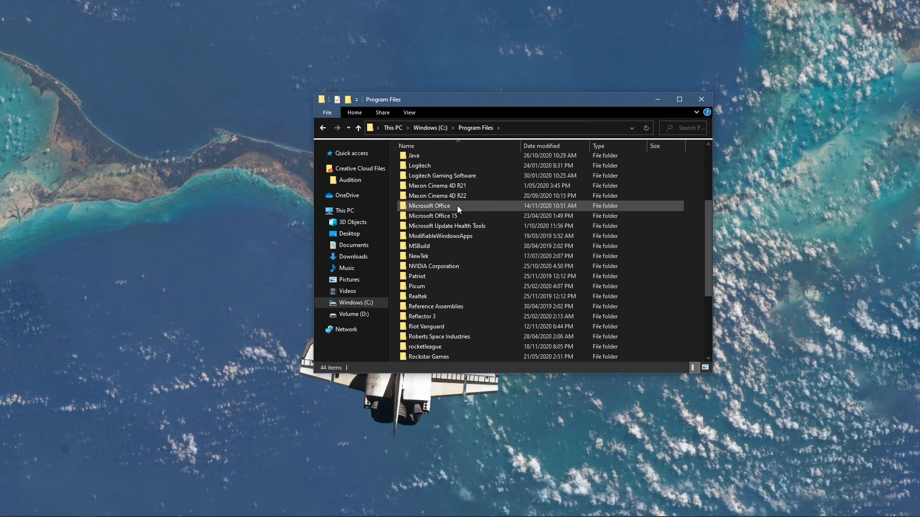
double_click(450, 226)
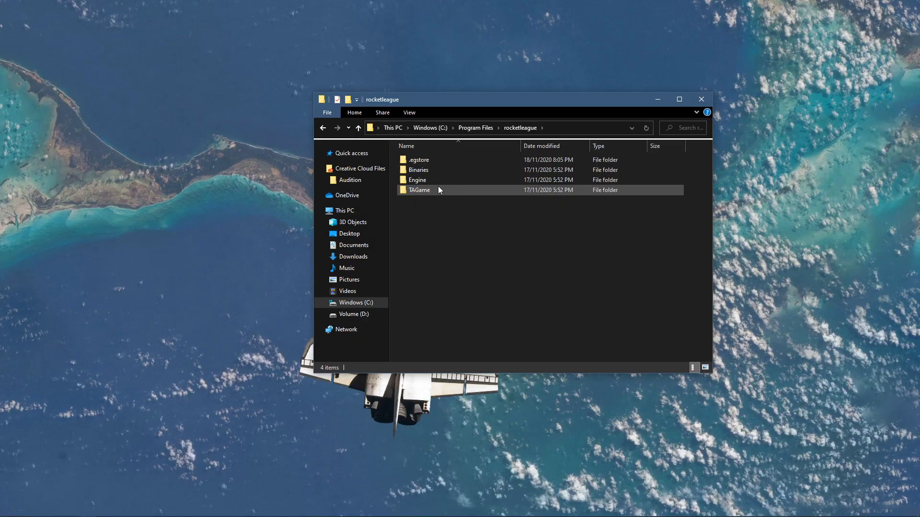
double_click(441, 171)
double_click(438, 162)
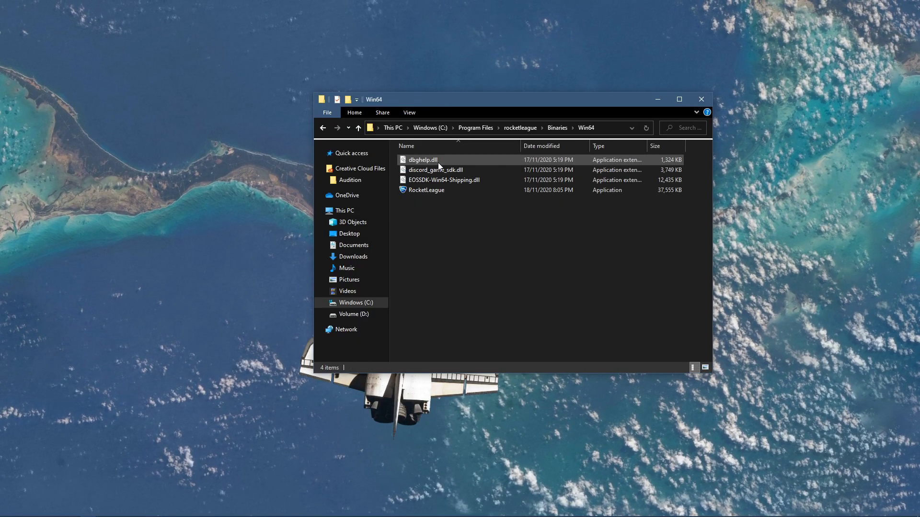
Step: Open the Properties dialog of the RocketLeague application and move it up and left
left_click(436, 190)
right_click(436, 191)
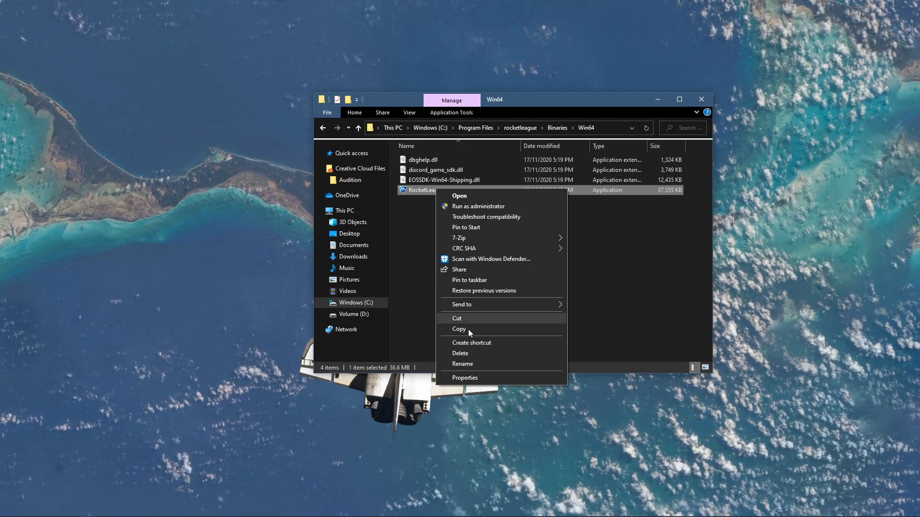
left_click(464, 376)
left_click_drag(549, 194, 540, 124)
Step: Close the Explorer window, then set RocketLeague's compatibility mode to Windows 7 and apply it
left_click(702, 99)
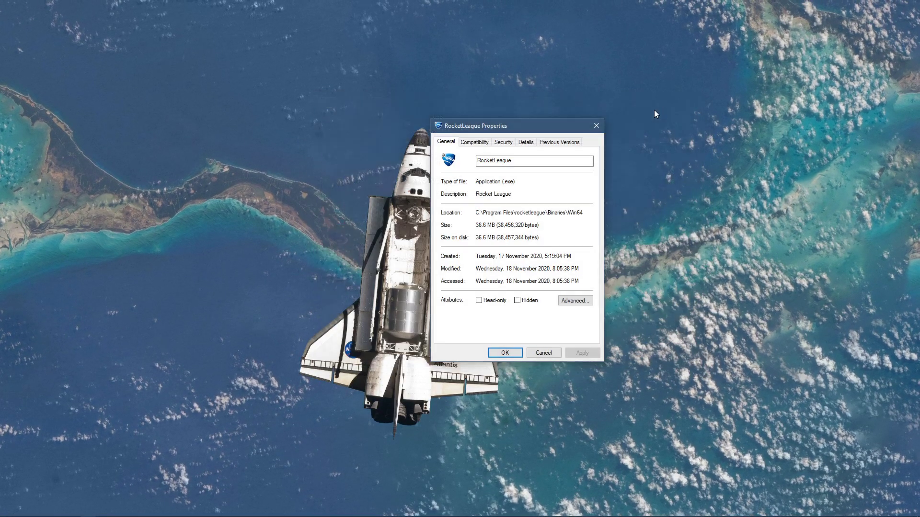
left_click(474, 143)
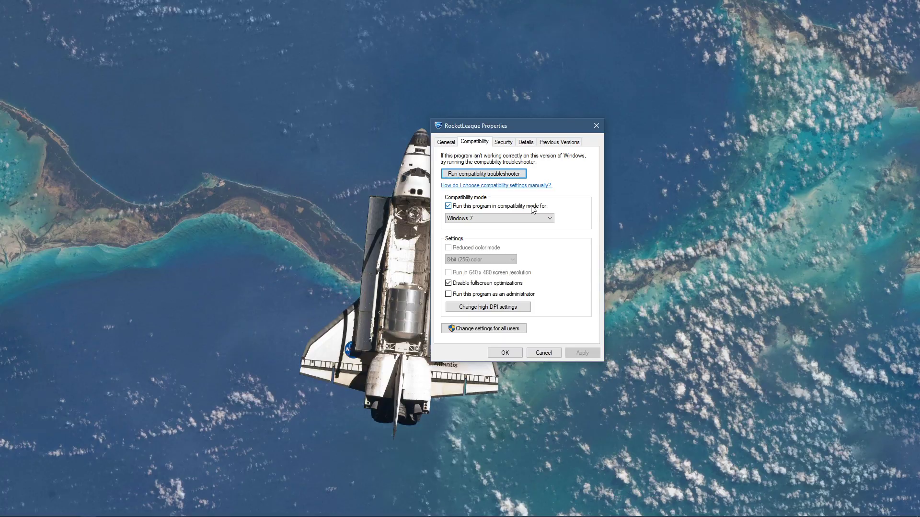
left_click(532, 217)
left_click(518, 247)
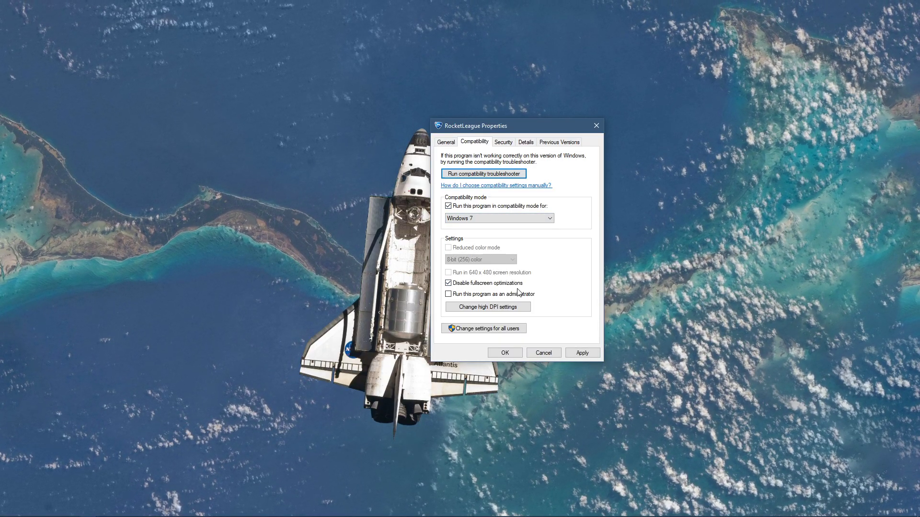
left_click(572, 353)
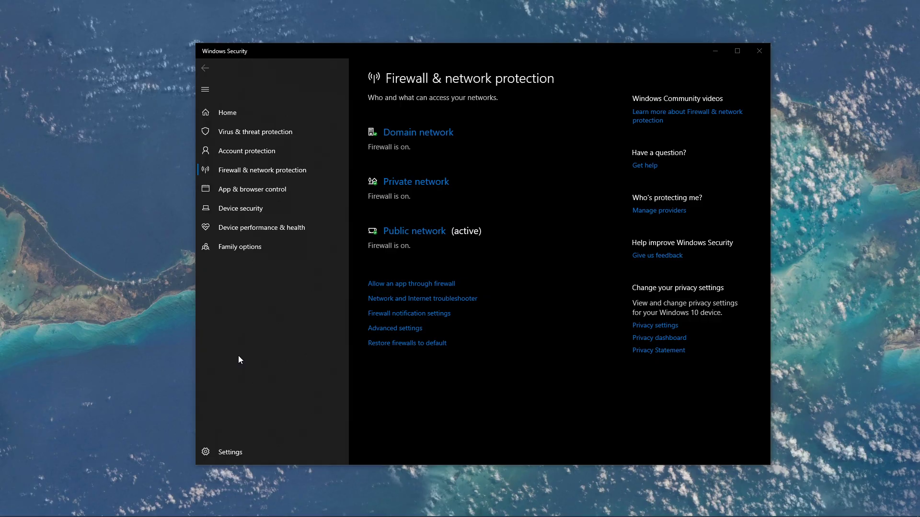
Step: Open the firewall's allowed apps list, enable editing, and start adding another app via Browse
left_click(393, 283)
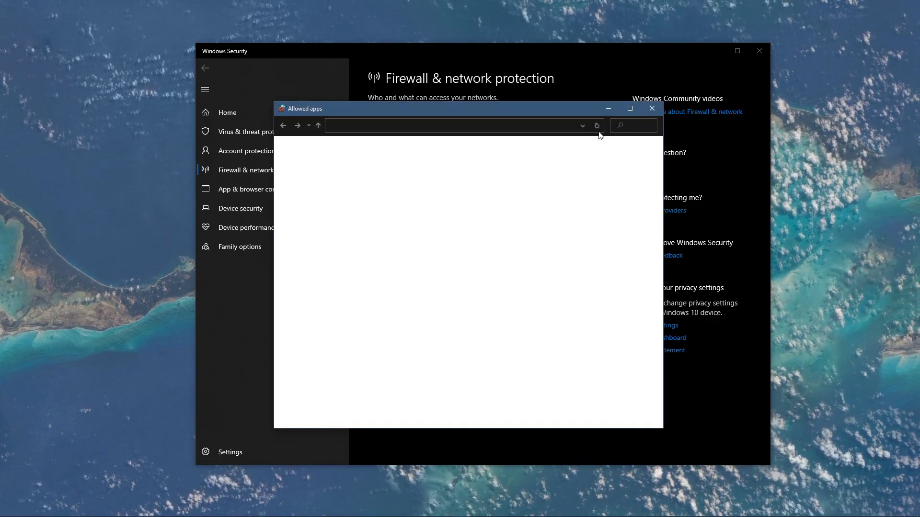
left_click(758, 51)
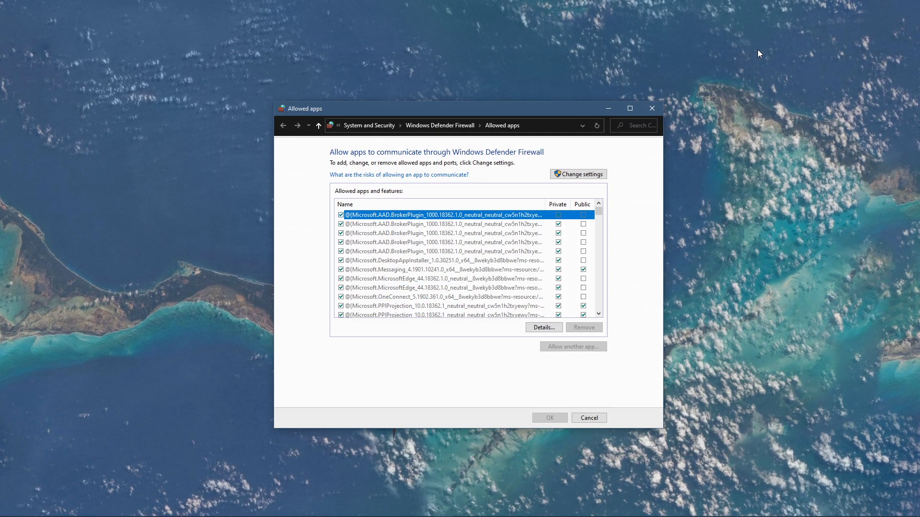
left_click(562, 175)
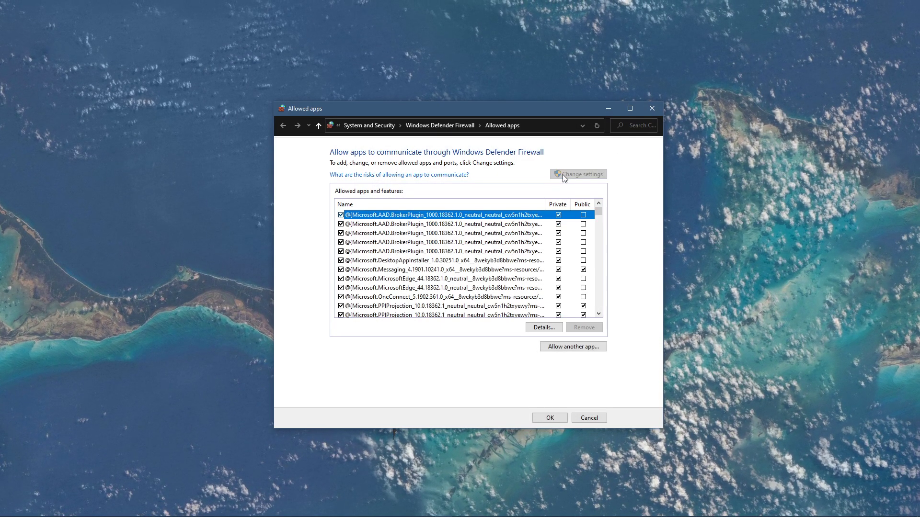
left_click(558, 347)
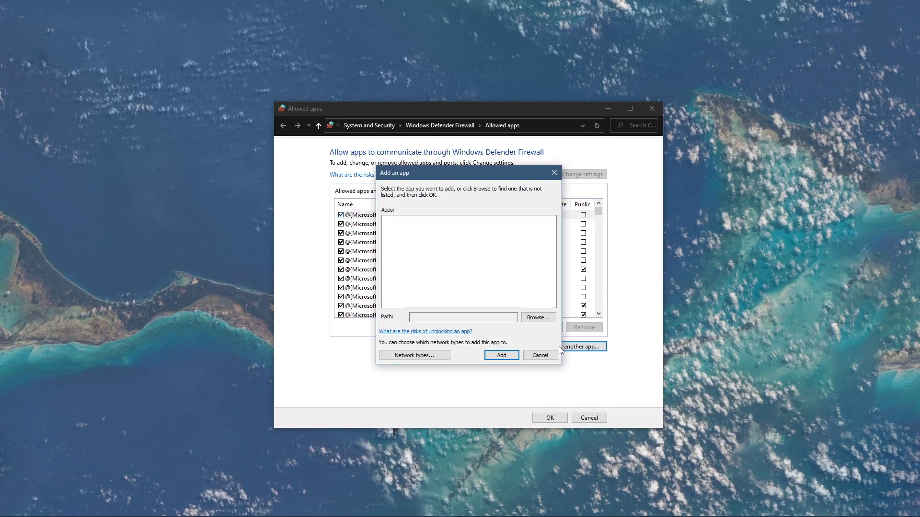
left_click(538, 317)
Step: Pick the RocketLeague application from C:\Program Files\rocketleague\Binaries\Win64 in the file picker
left_click_drag(523, 188, 406, 137)
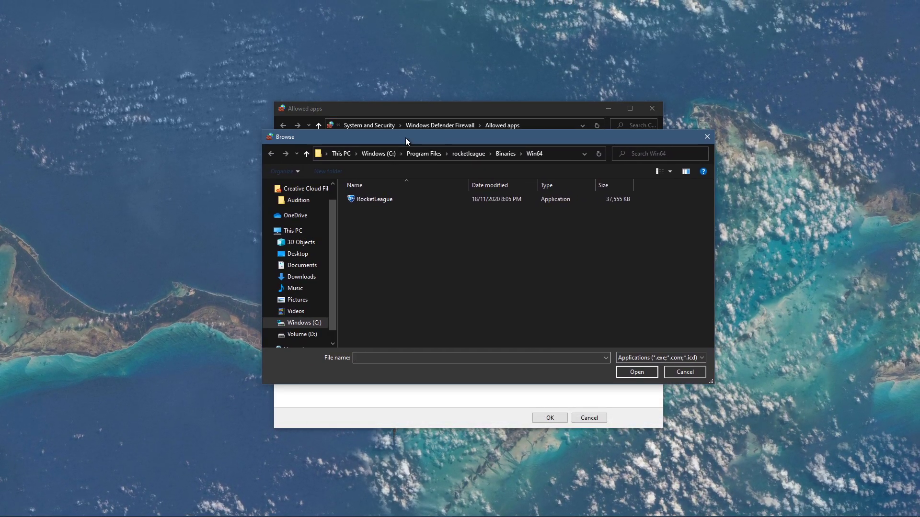
left_click(383, 153)
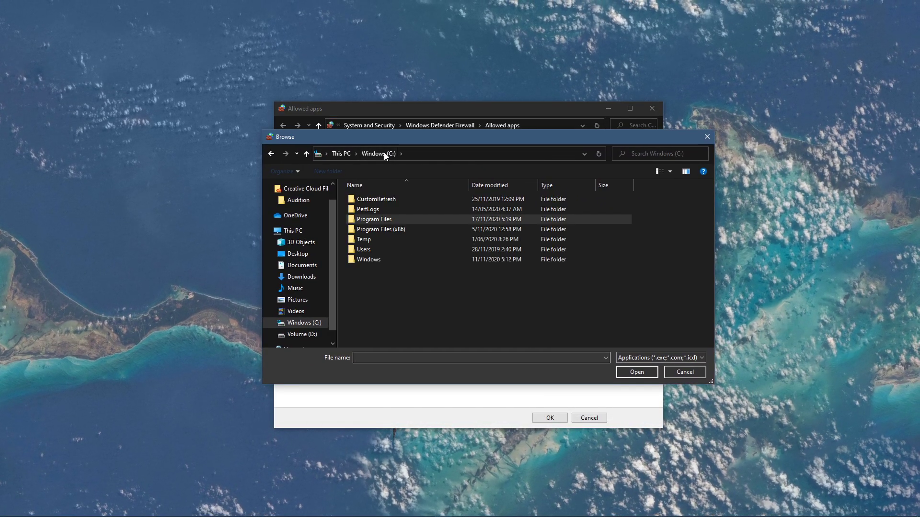
double_click(389, 220)
scroll(388, 218, "down", 10)
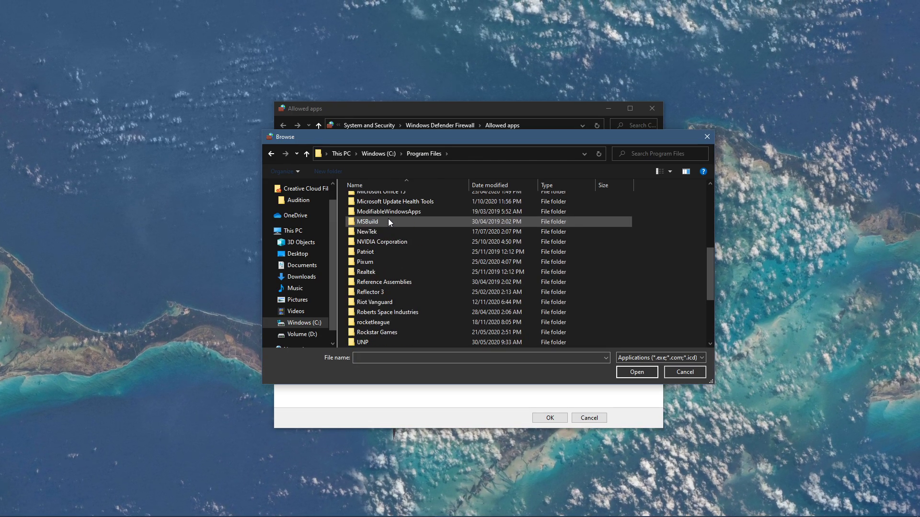
double_click(393, 320)
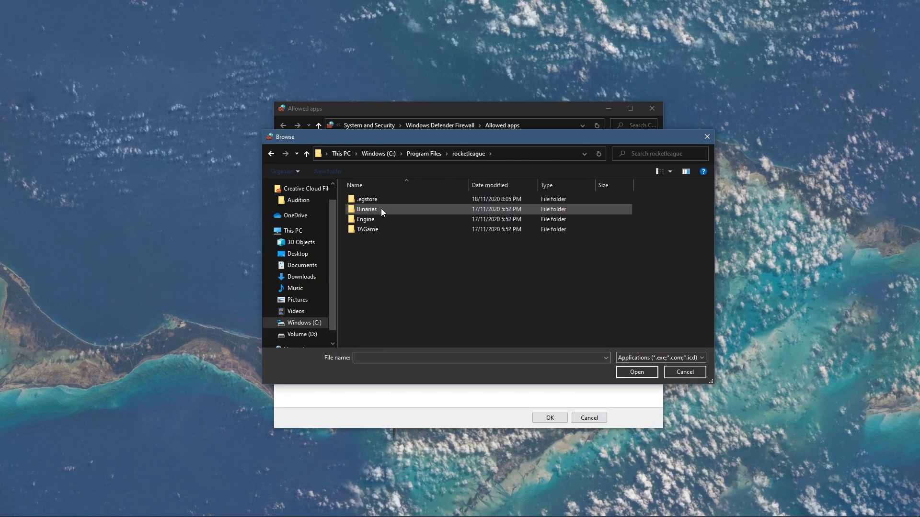
double_click(381, 209)
double_click(383, 199)
left_click(383, 199)
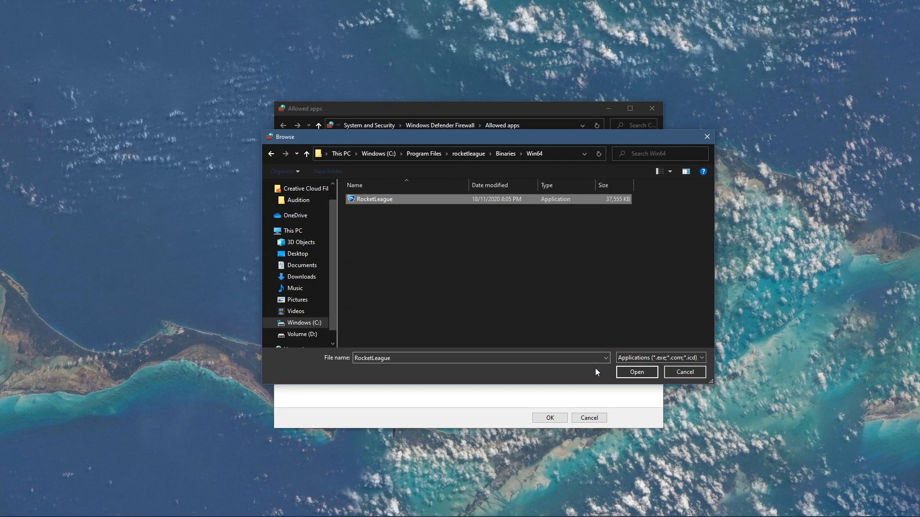
left_click(628, 369)
Step: Add Rocket League to the allowed apps and also permit it on private networks
left_click(507, 356)
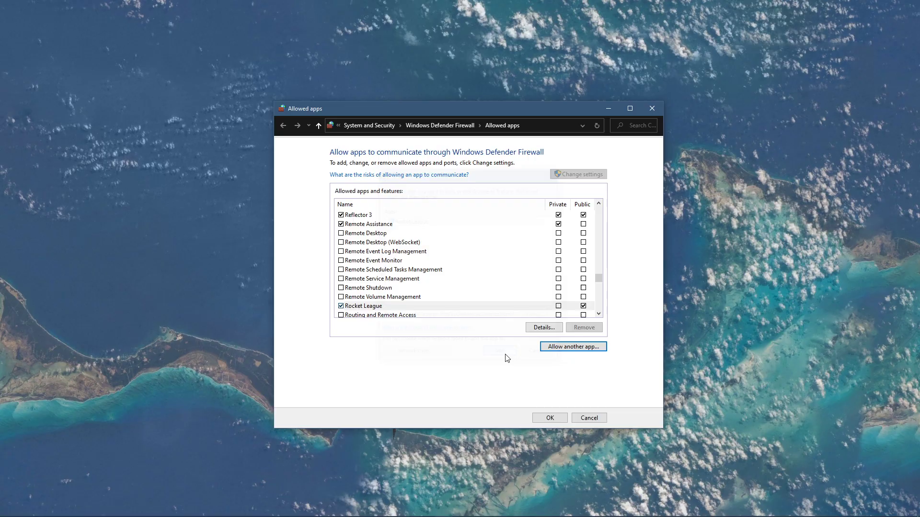
left_click(559, 306)
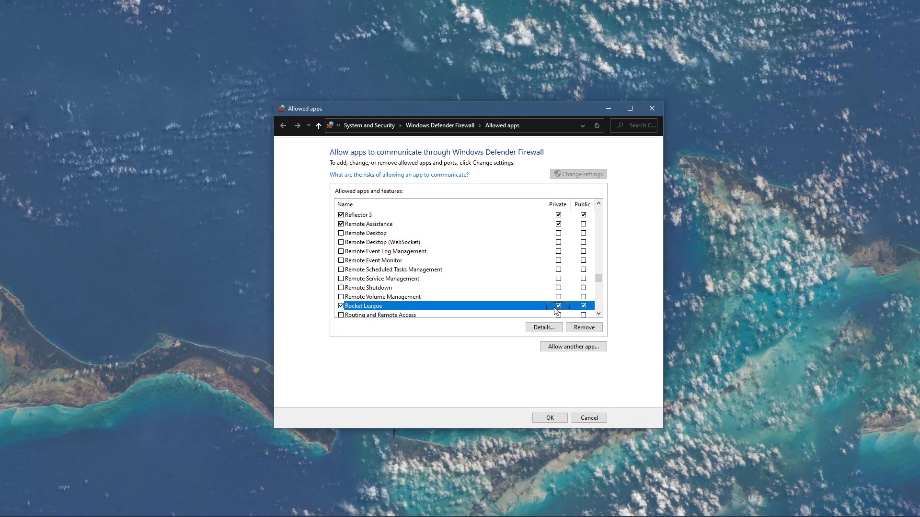
scroll(445, 281, "down", 2)
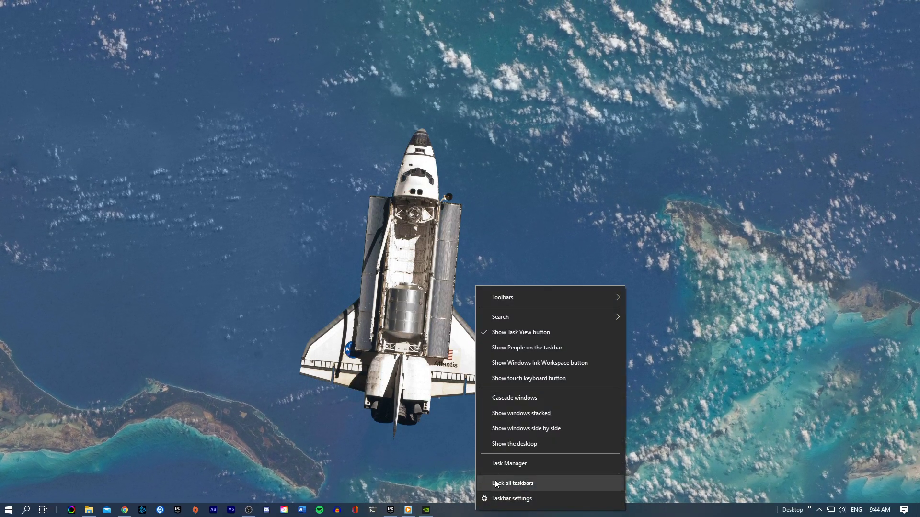
Step: Open Task Manager and sort processes by CPU usage, highest first
left_click(508, 463)
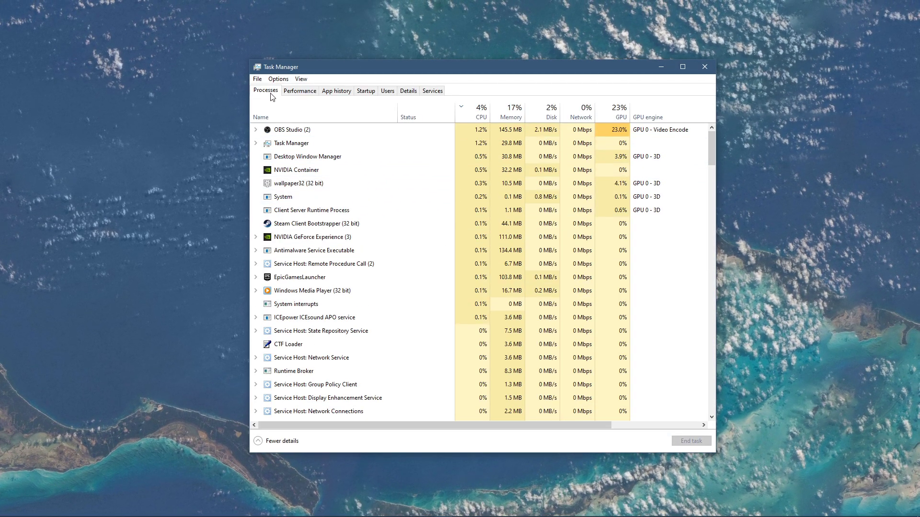
left_click(481, 113)
left_click(481, 113)
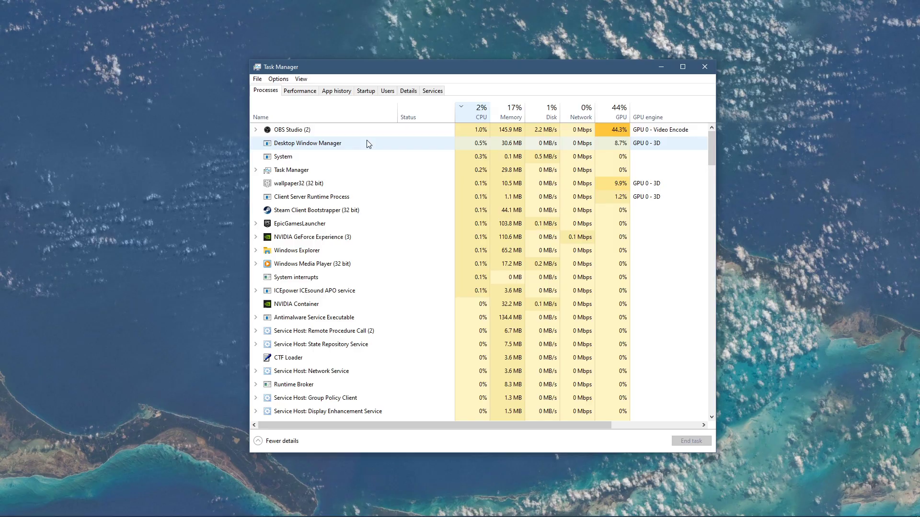
Step: Bring up action menus for wallpaper32, Steam Client Bootstrapper, NVIDIA GeForce Experience and EpicGamesLauncher
right_click(343, 188)
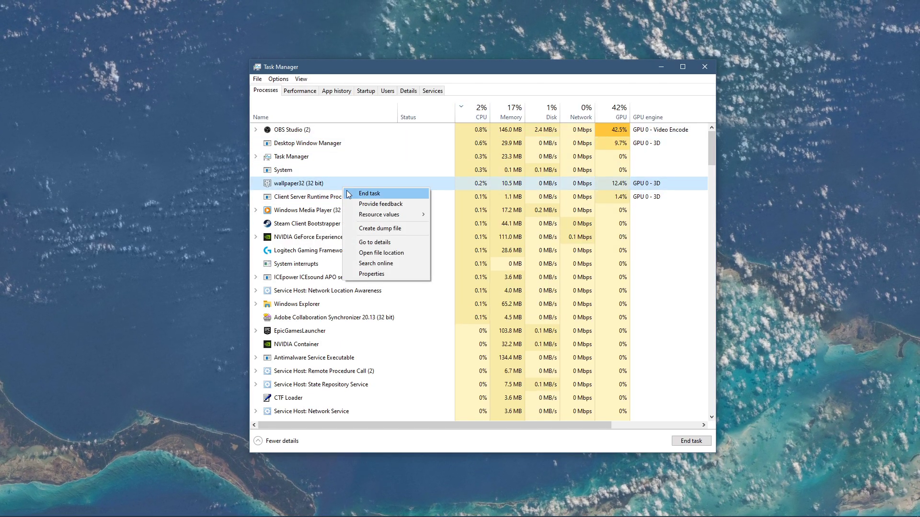
left_click(337, 183)
right_click(329, 240)
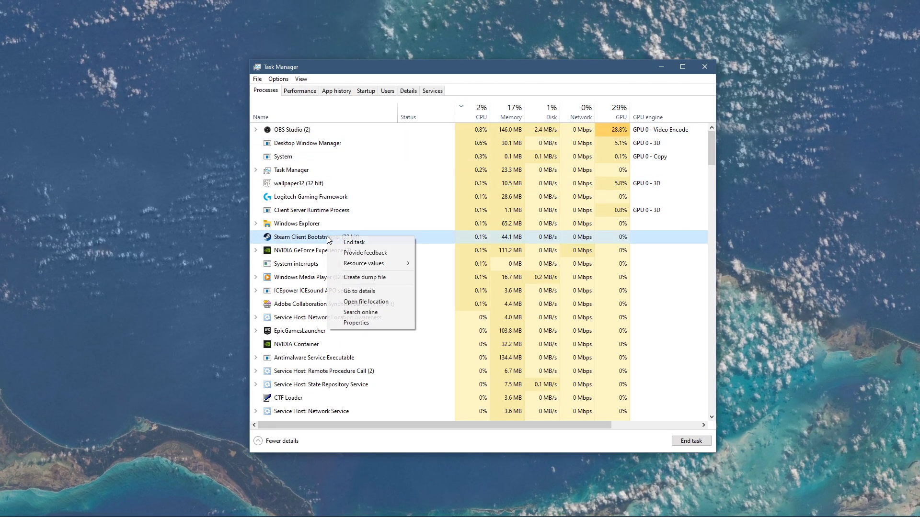
right_click(306, 212)
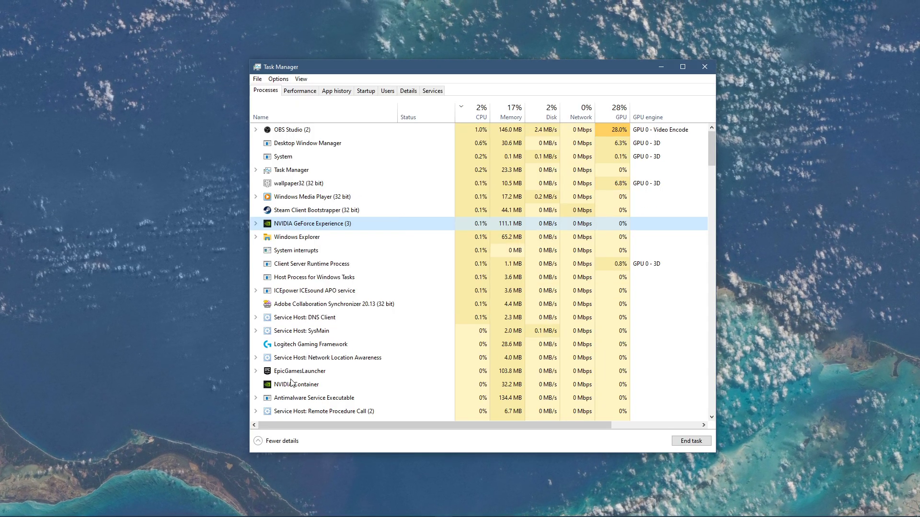
left_click(292, 372)
left_click(292, 372)
right_click(295, 386)
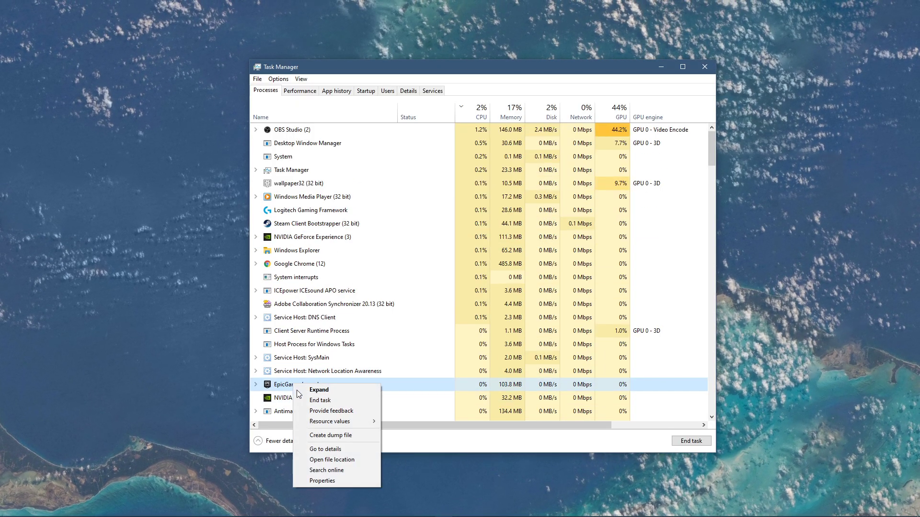
key("Escape")
Step: Find CCXProcess and the Vanguard tray process and bring up their action menus
scroll(353, 335, "down", 2)
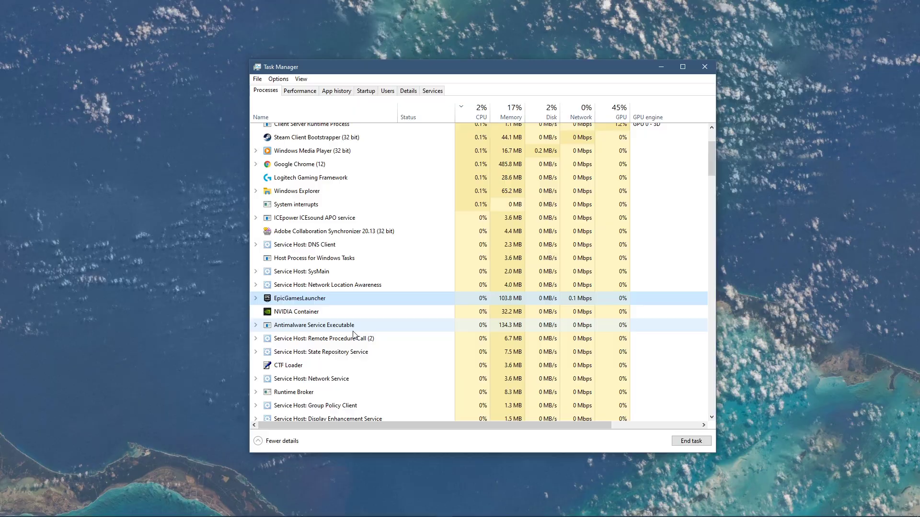
scroll(353, 335, "down", 3)
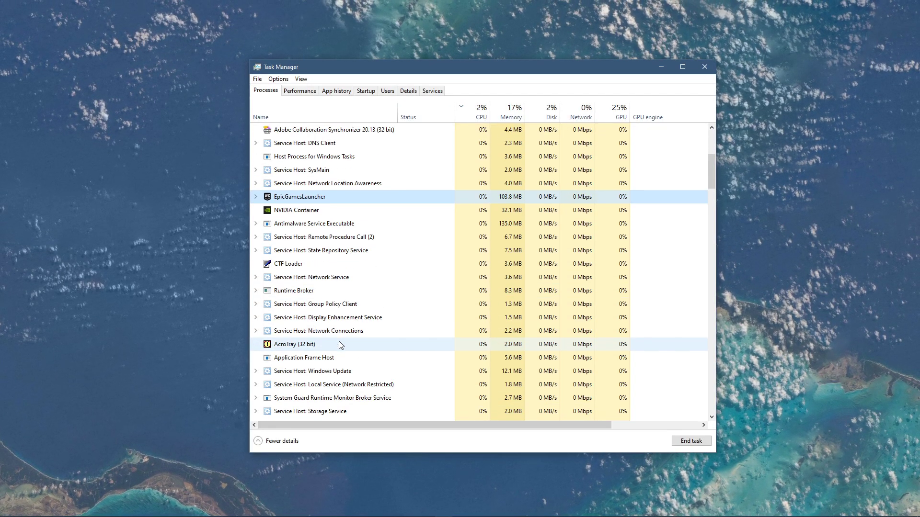
key("c")
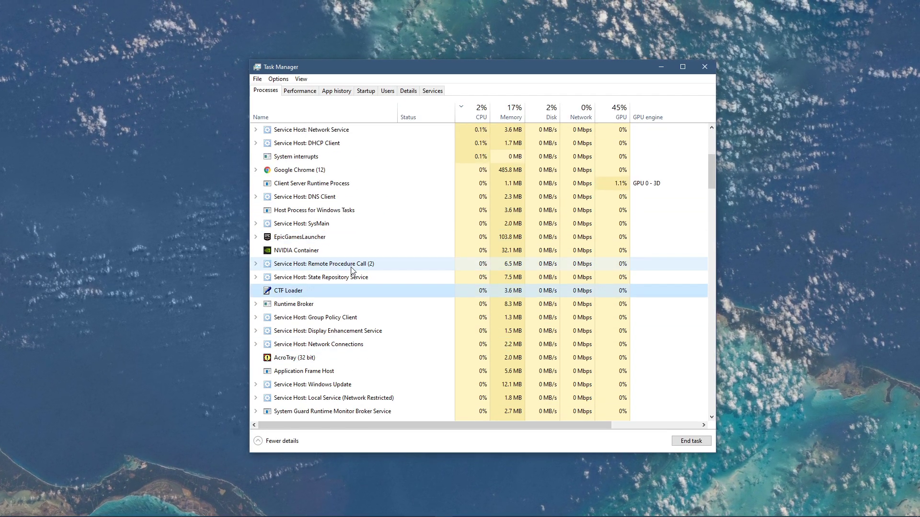
key("c")
scroll(302, 341, "down", 2)
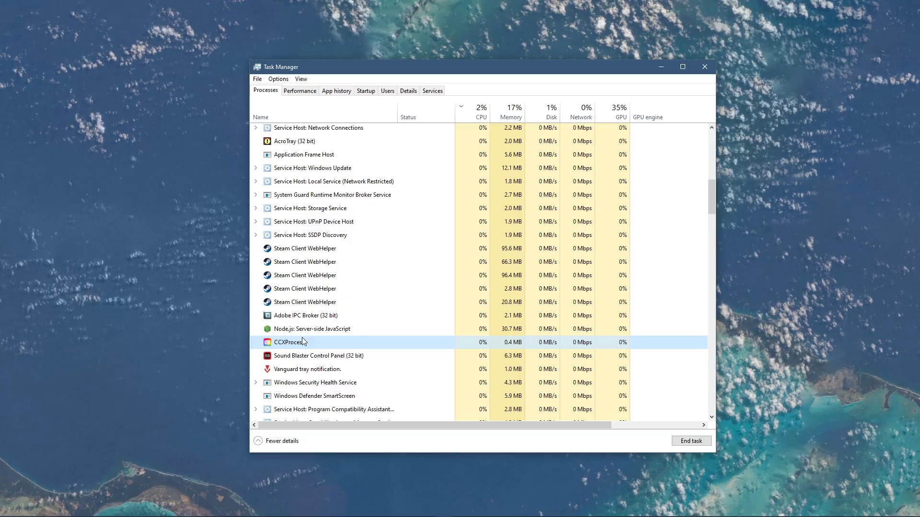
right_click(303, 341)
scroll(309, 343, "down", 1)
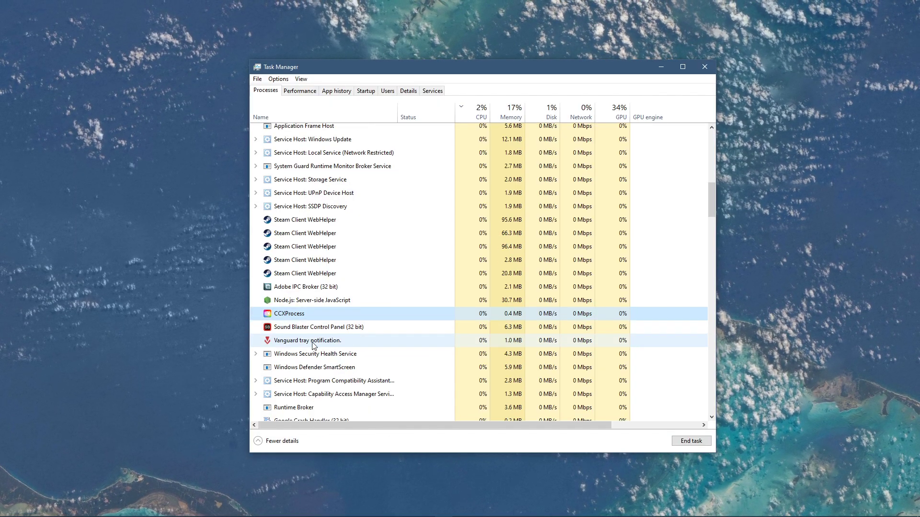
scroll(312, 345, "down", 1)
right_click(307, 326)
key("Escape")
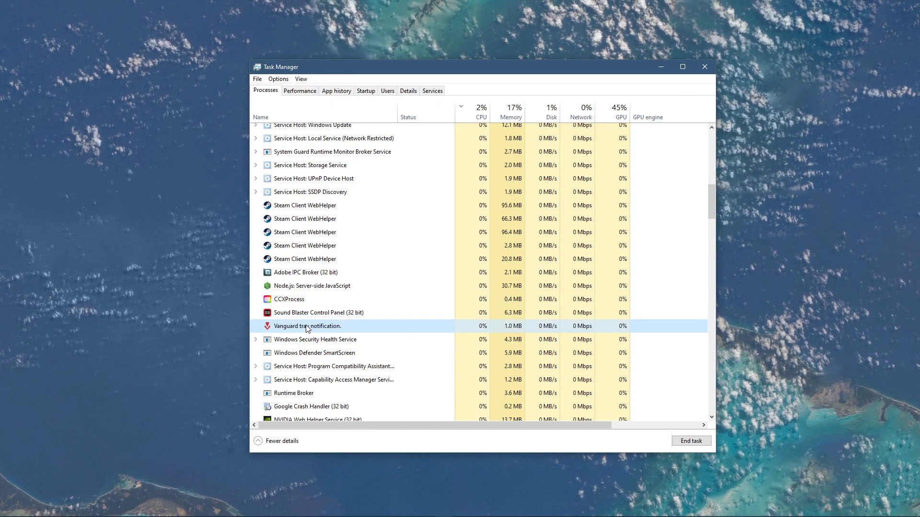
Step: Close Task Manager and collapse the 457.30 driver details to reveal installed driver 457.09
left_click(704, 67)
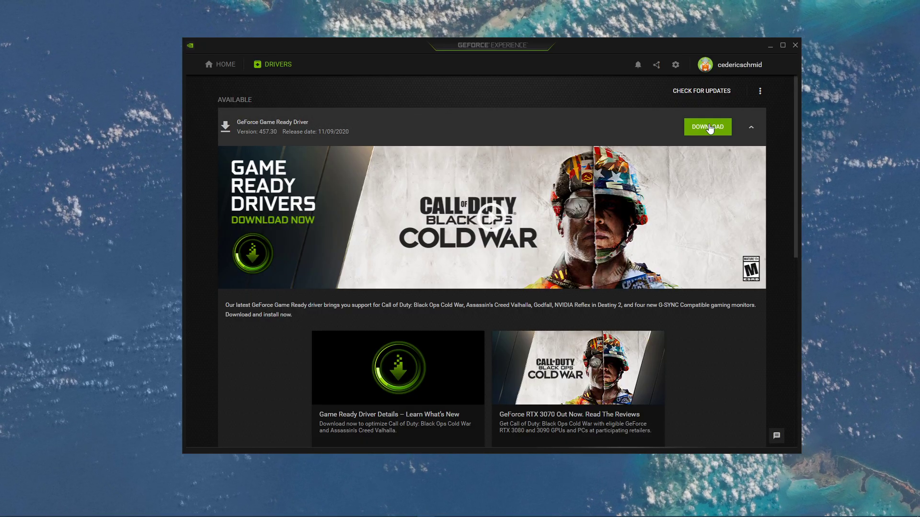
left_click(750, 129)
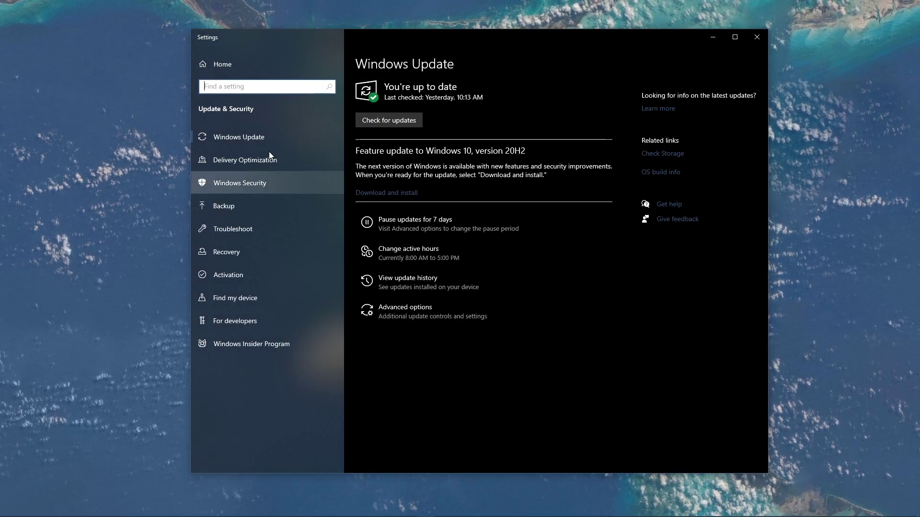
Step: Run Check for updates in Windows Update
left_click(379, 122)
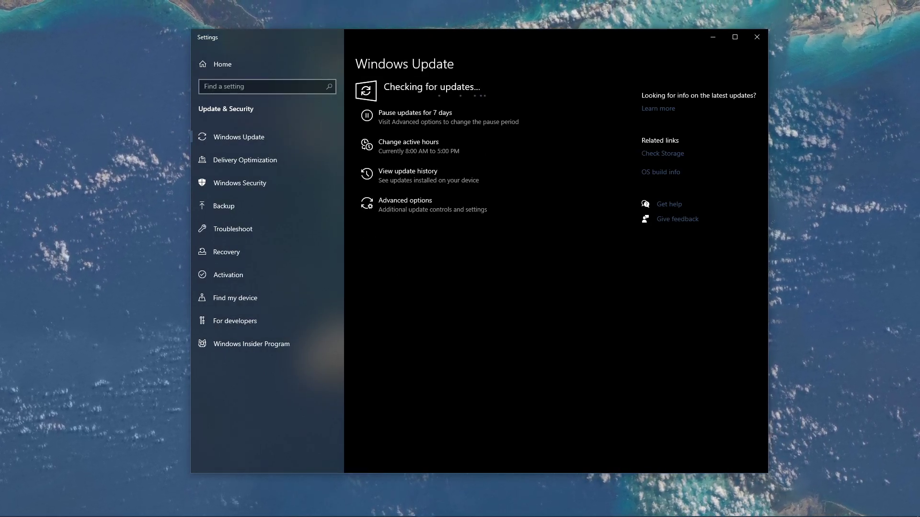